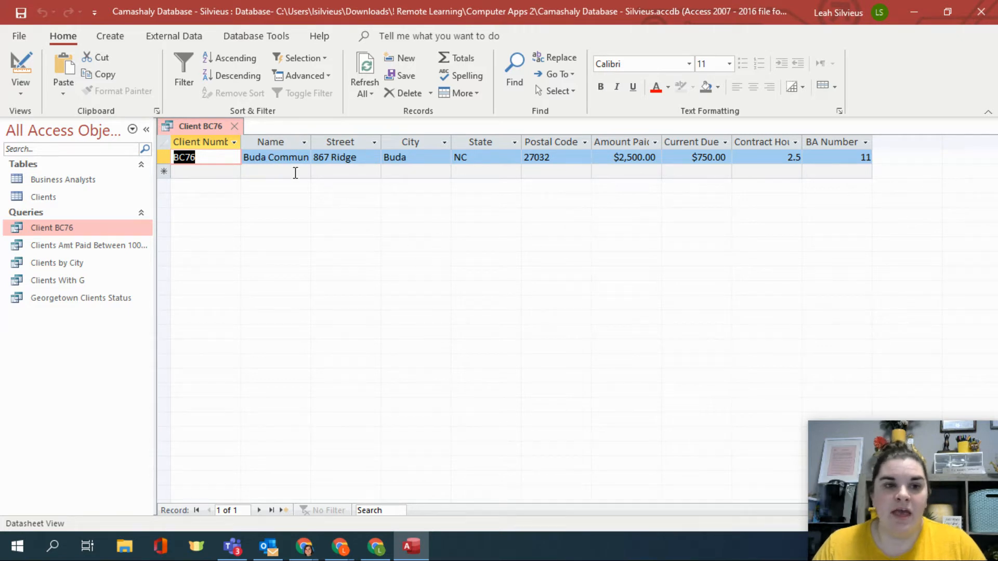
Close the Client BC76 query and start a new query design containing the Business Analysts and Clients tables.
{"action": "left_click", "coordinate": [235, 126]}
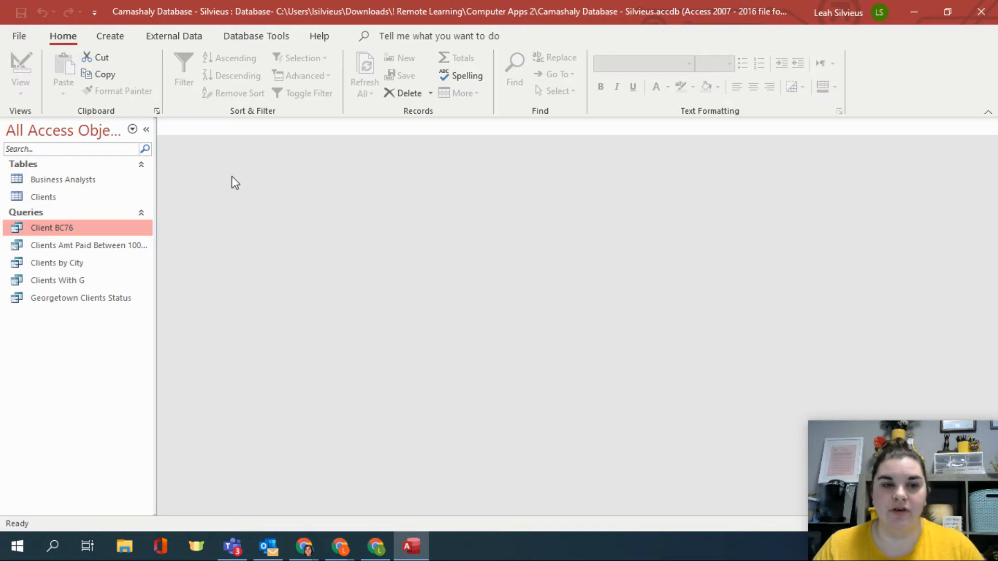
{"action": "left_click", "coordinate": [111, 36]}
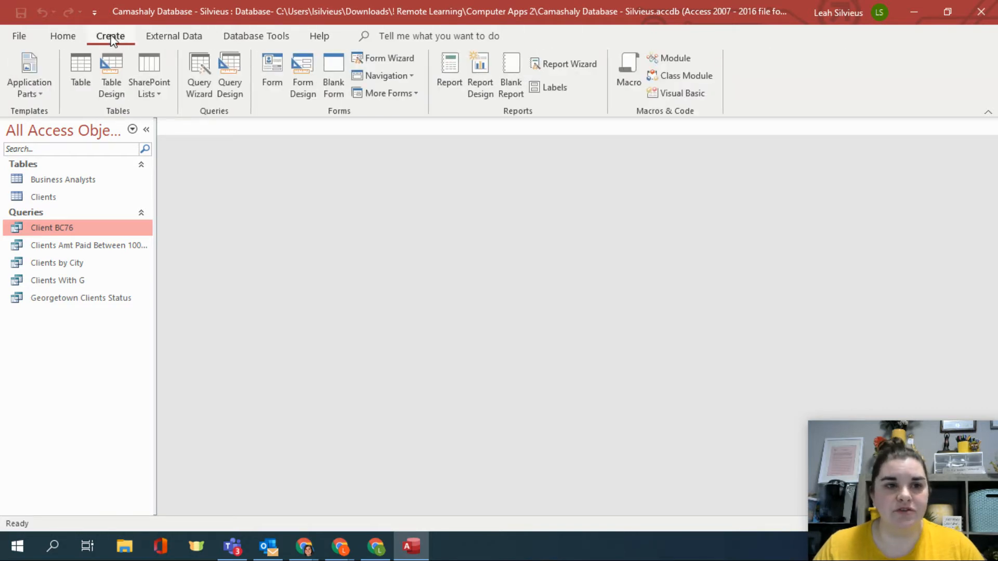
{"action": "left_click", "coordinate": [236, 88]}
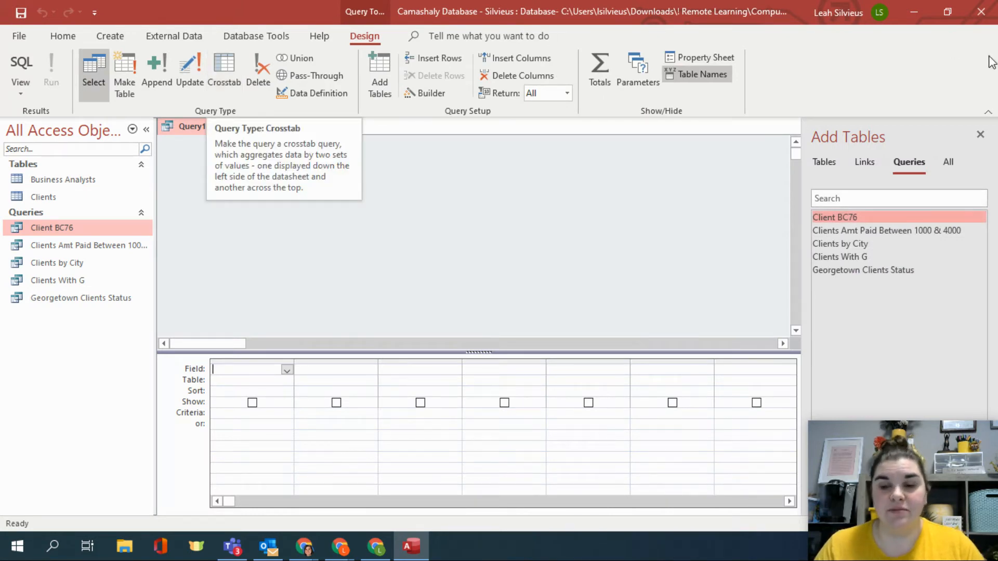
{"action": "left_click", "coordinate": [826, 171]}
{"action": "double_click", "coordinate": [834, 216]}
{"action": "double_click", "coordinate": [830, 232]}
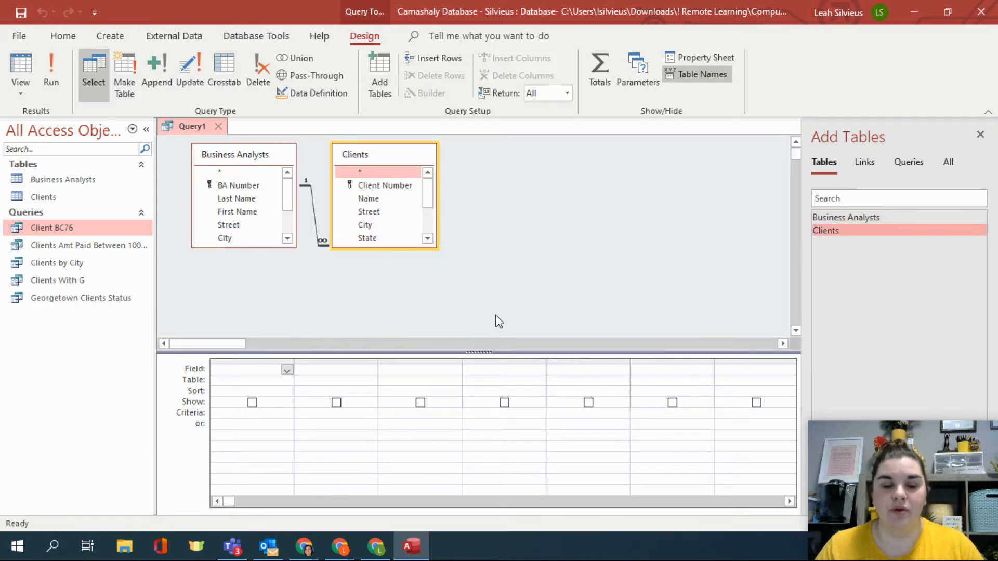
Enlarge both table field lists and add BA Number, Last Name and First Name from Business Analysts, plus Client Number and Name from Clients.
{"action": "left_click_drag", "start_coordinate": [272, 246], "coordinate": [260, 316]}
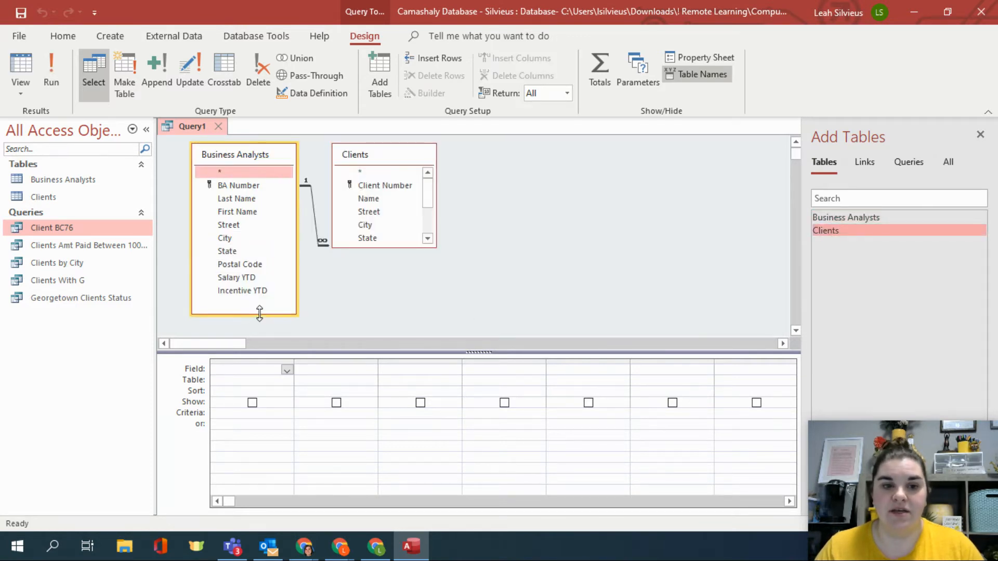
{"action": "left_click_drag", "start_coordinate": [366, 249], "coordinate": [351, 311]}
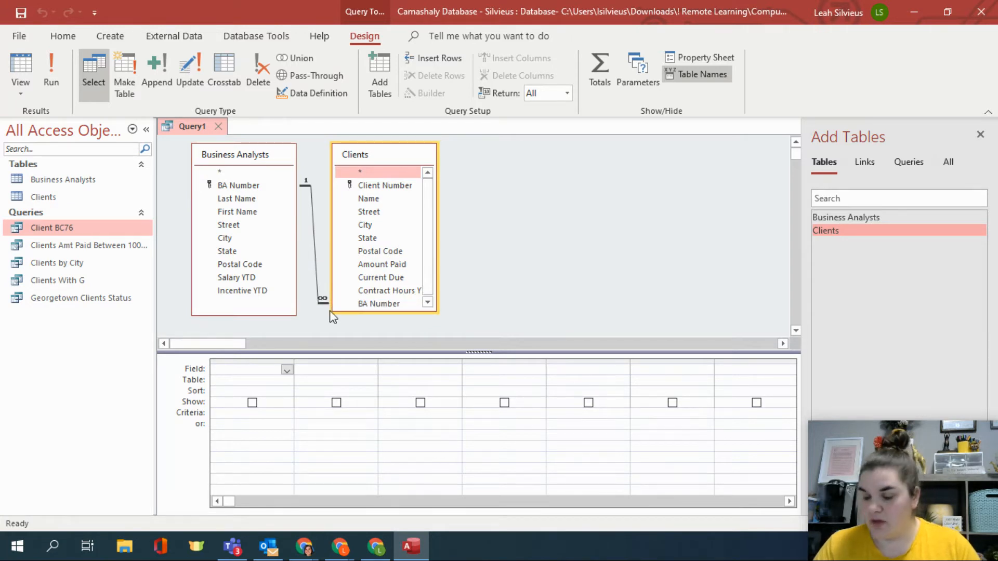
{"action": "double_click", "coordinate": [241, 186]}
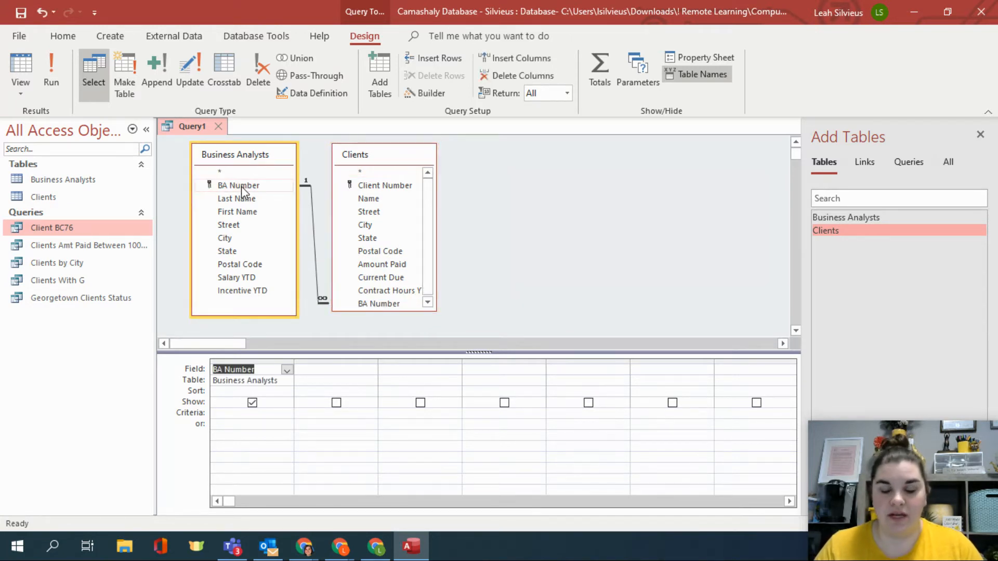
{"action": "double_click", "coordinate": [243, 199]}
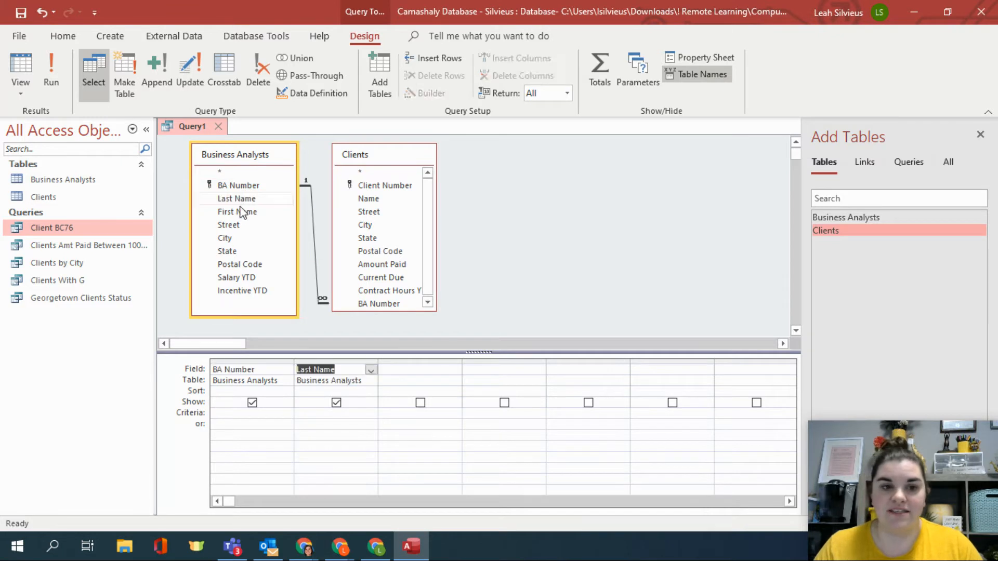
{"action": "double_click", "coordinate": [240, 213]}
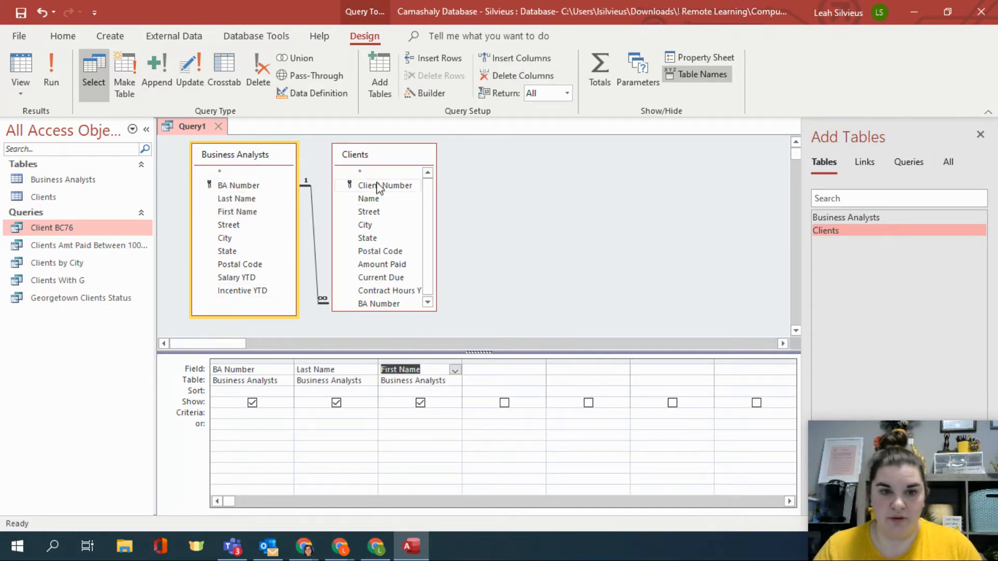
{"action": "double_click", "coordinate": [396, 187]}
{"action": "double_click", "coordinate": [391, 200]}
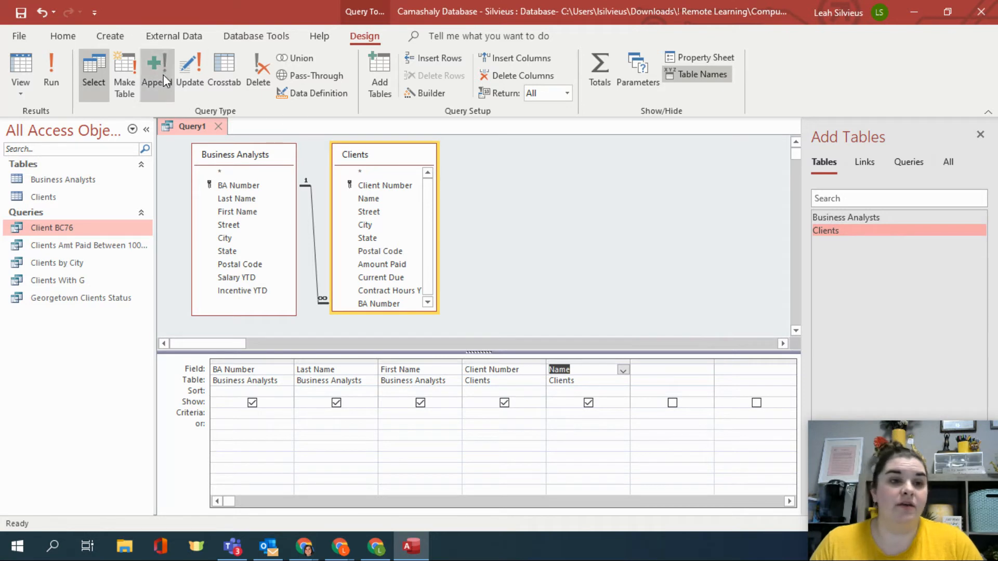
Run the query and widen the Name and Client Number columns to show their full contents.
{"action": "left_click", "coordinate": [51, 67]}
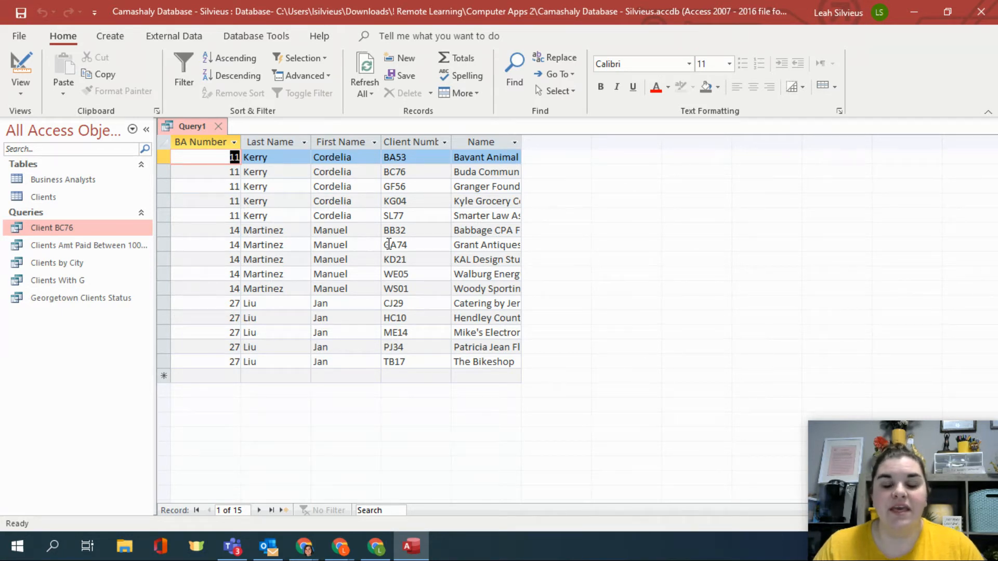
{"action": "left_click_drag", "start_coordinate": [523, 140], "coordinate": [570, 140]}
{"action": "left_click_drag", "start_coordinate": [639, 147], "coordinate": [607, 149]}
{"action": "left_click_drag", "start_coordinate": [452, 144], "coordinate": [469, 144]}
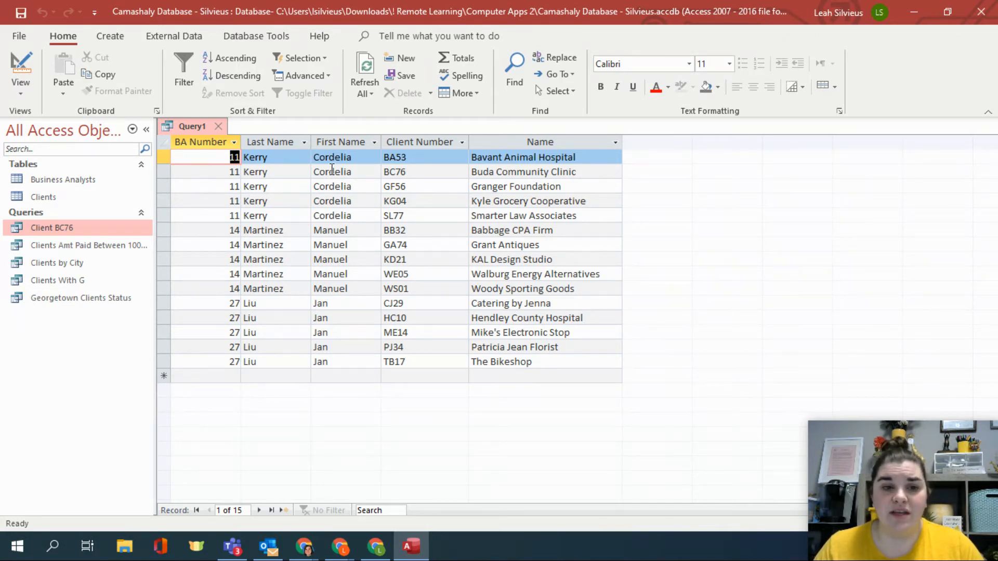
Sort the query results by BA Number from largest to smallest.
{"action": "left_click", "coordinate": [218, 145]}
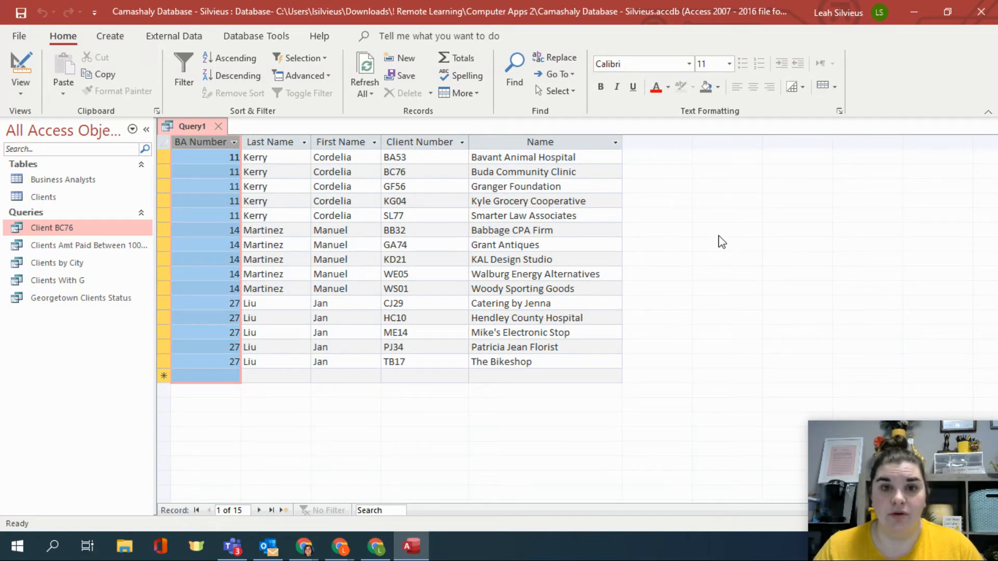
{"action": "left_click", "coordinate": [234, 142]}
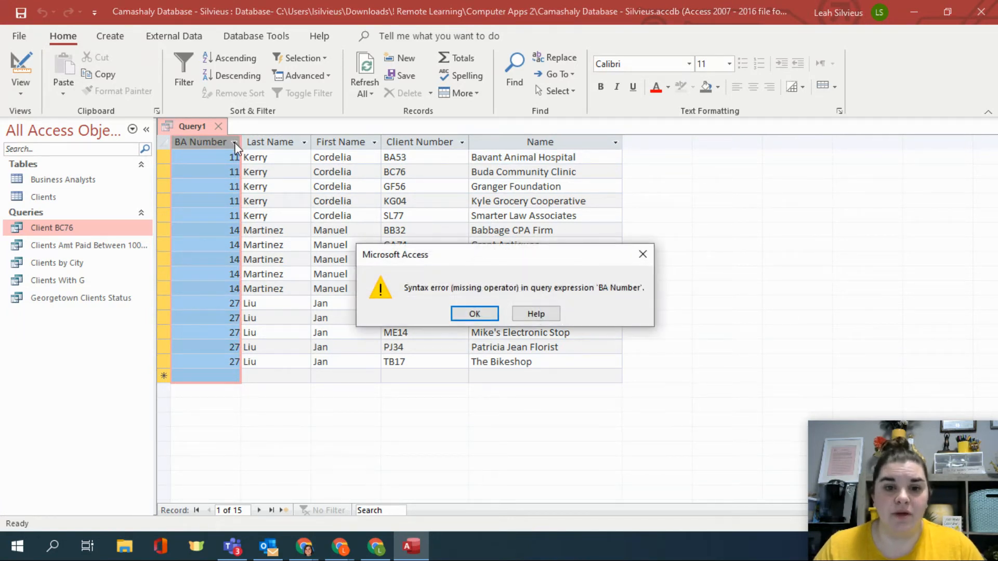
{"action": "left_click", "coordinate": [489, 312]}
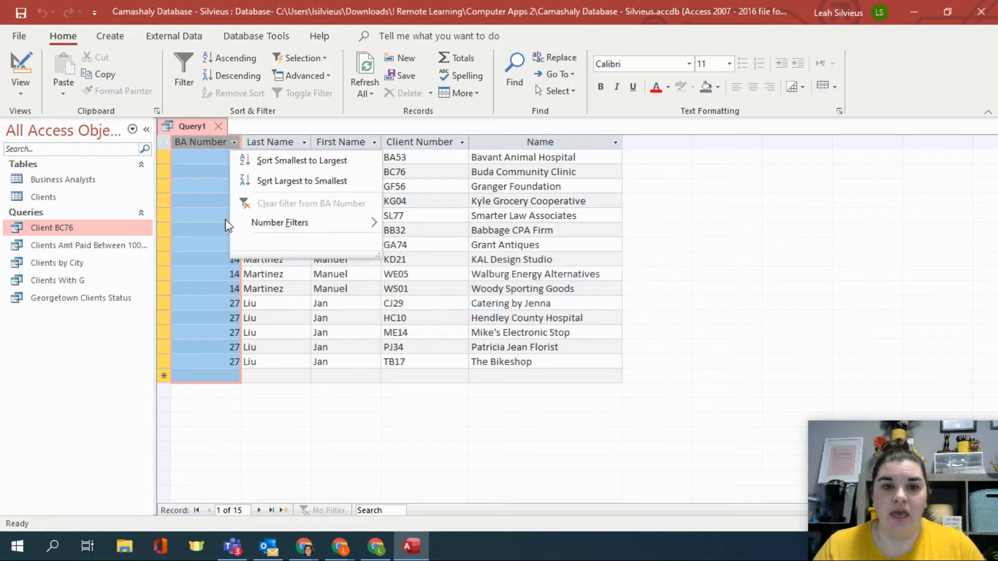
{"action": "left_click", "coordinate": [321, 186]}
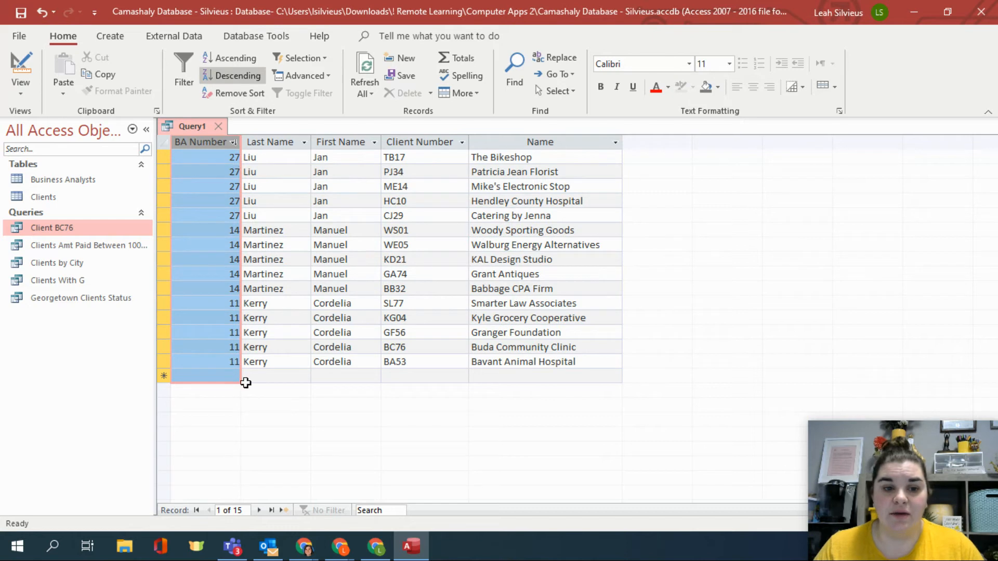
Sort the query results by Last Name from A to Z, and re-sort the same column from Z to A.
{"action": "left_click", "coordinate": [306, 142]}
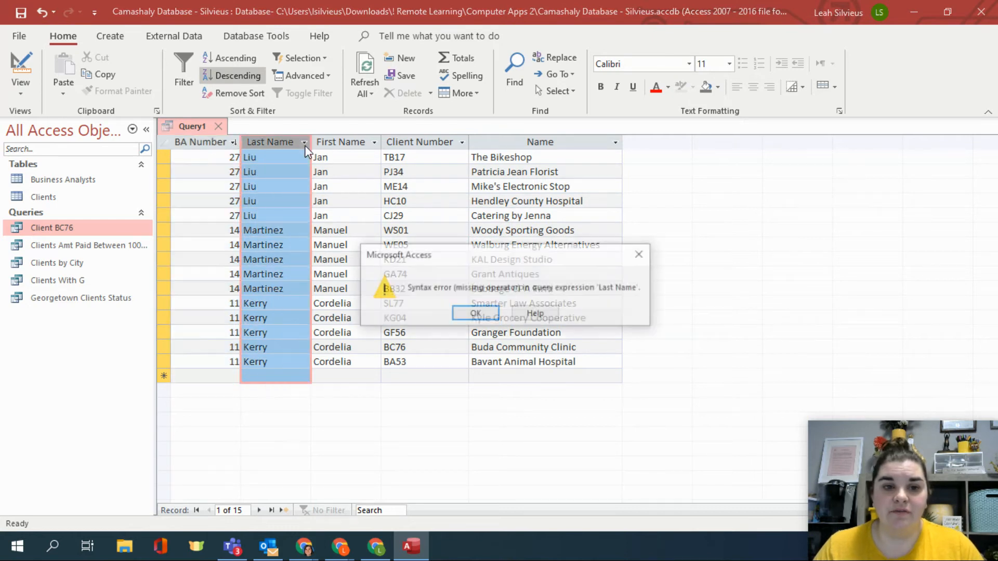
{"action": "left_click", "coordinate": [475, 314]}
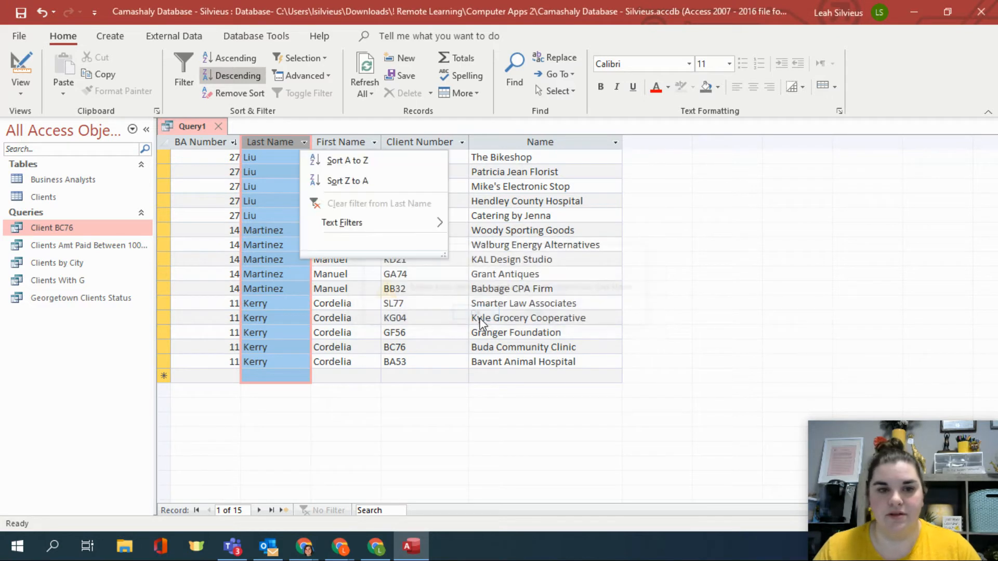
{"action": "left_click", "coordinate": [358, 161]}
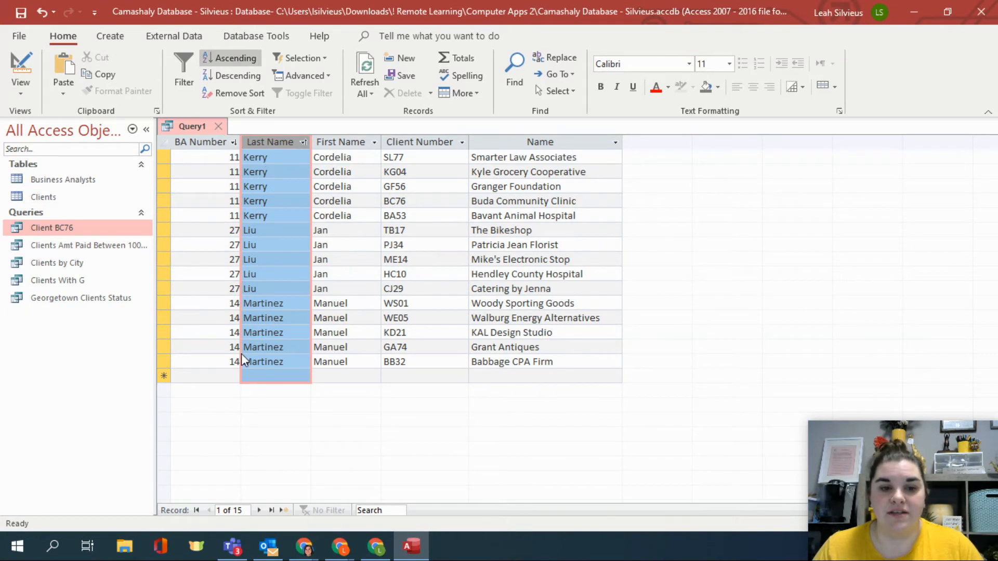
{"action": "left_click", "coordinate": [304, 144]}
{"action": "left_click", "coordinate": [472, 312]}
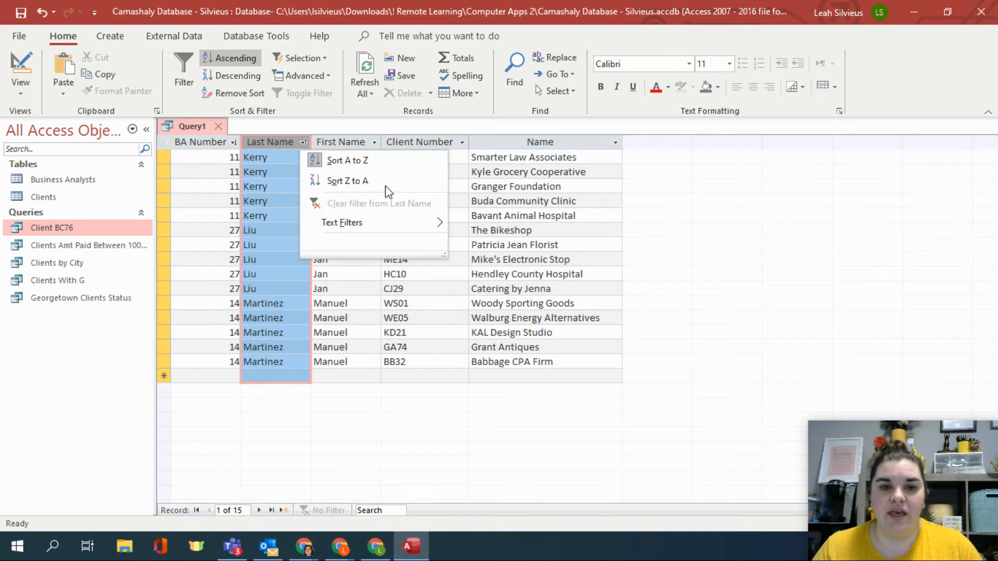
{"action": "left_click", "coordinate": [378, 183]}
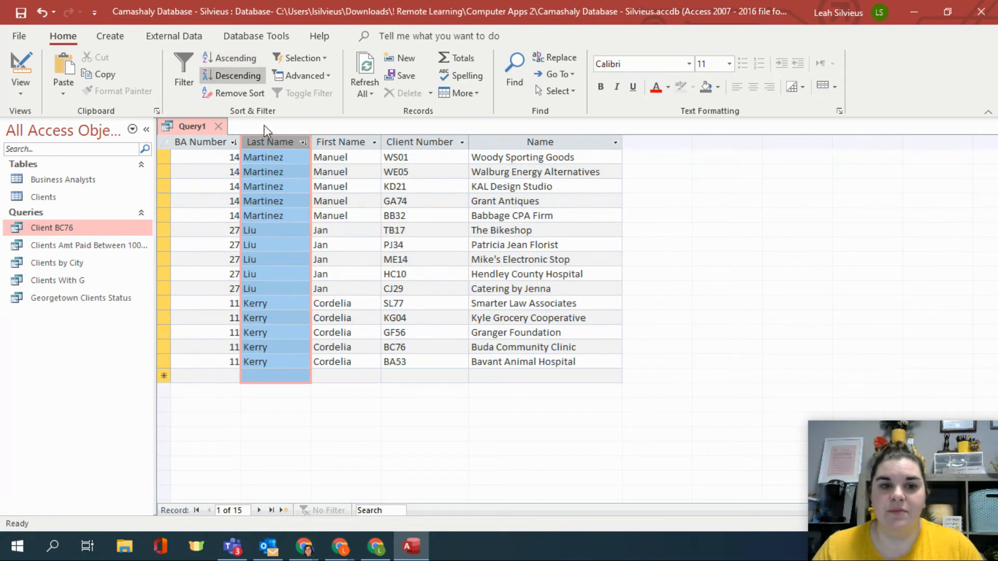
Sort the query results by BA Number from smallest to largest.
{"action": "left_click", "coordinate": [233, 143]}
{"action": "left_click", "coordinate": [473, 313]}
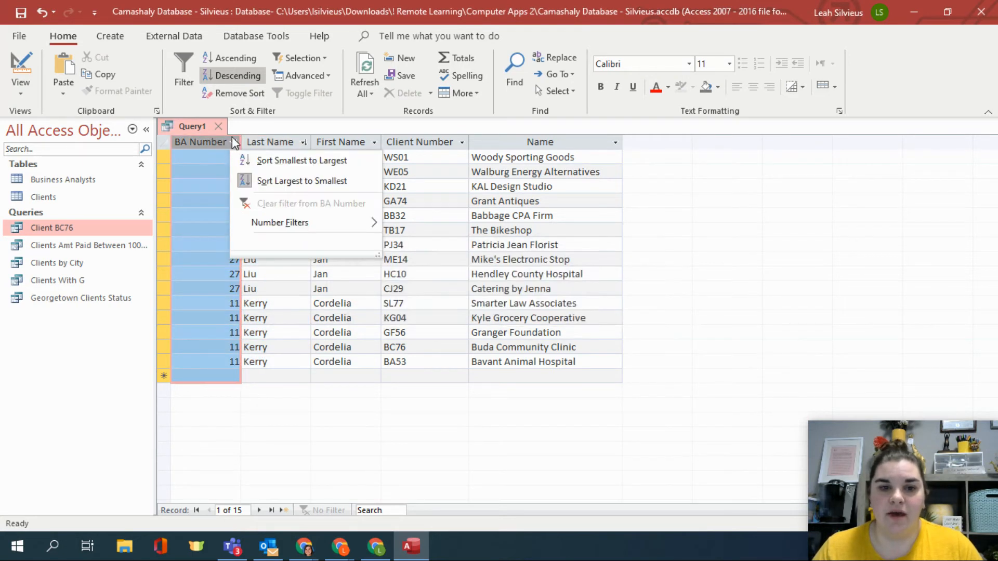
{"action": "left_click", "coordinate": [279, 156]}
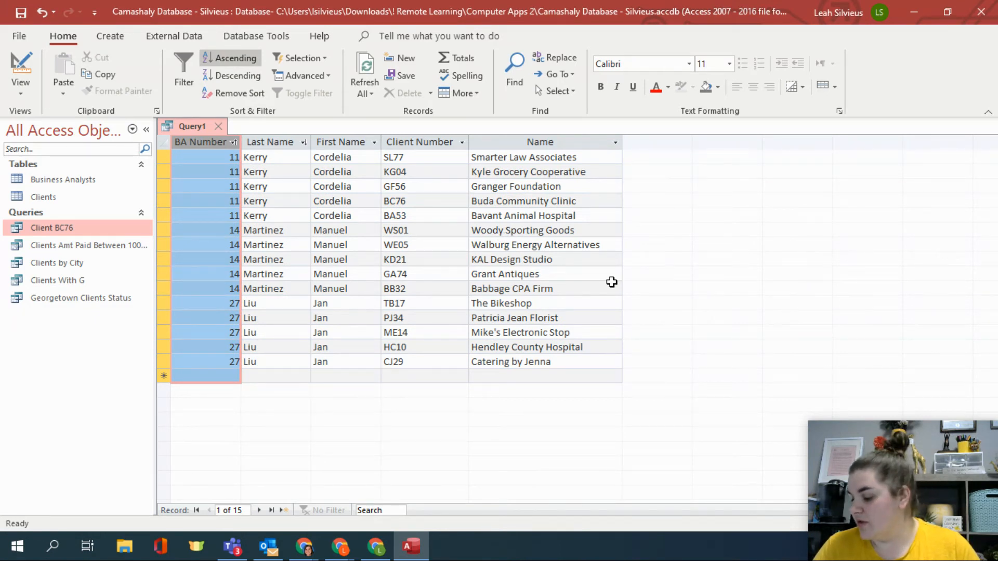
Save the query under the name "Analyst - Client Query".
{"action": "right_click", "coordinate": [201, 126]}
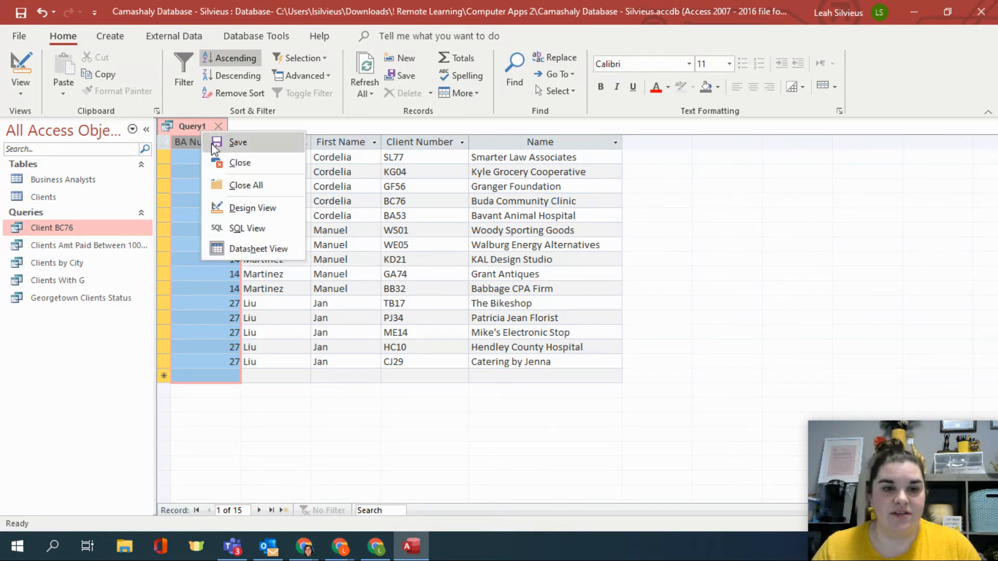
{"action": "left_click", "coordinate": [213, 147]}
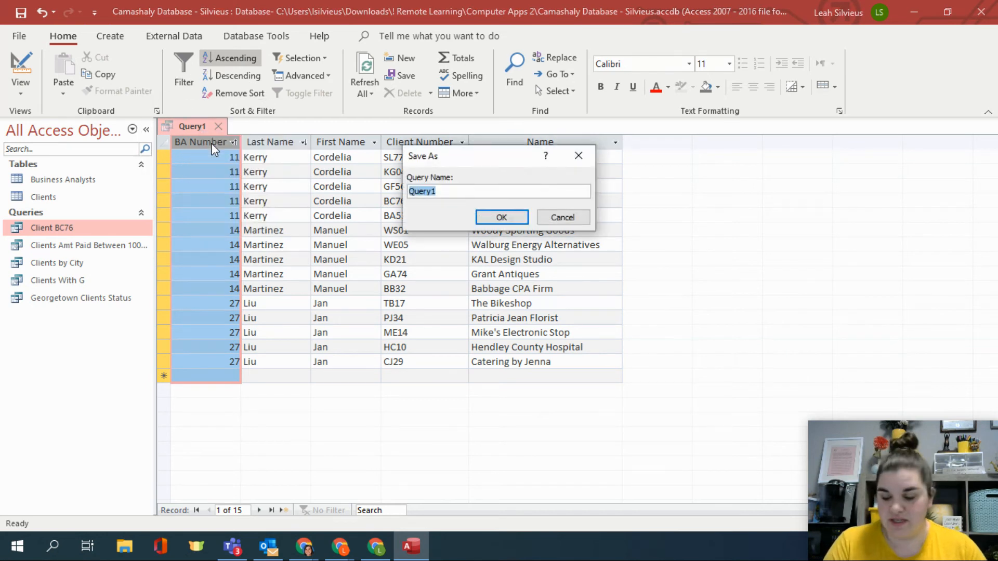
{"action": "type", "text": "Analyst"}
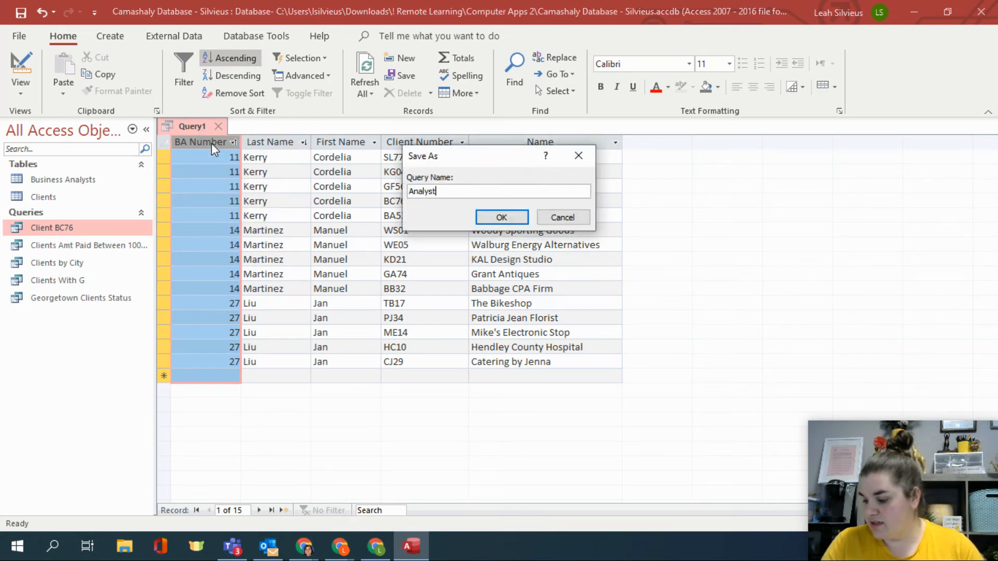
{"action": "type", "text": " - Client "}
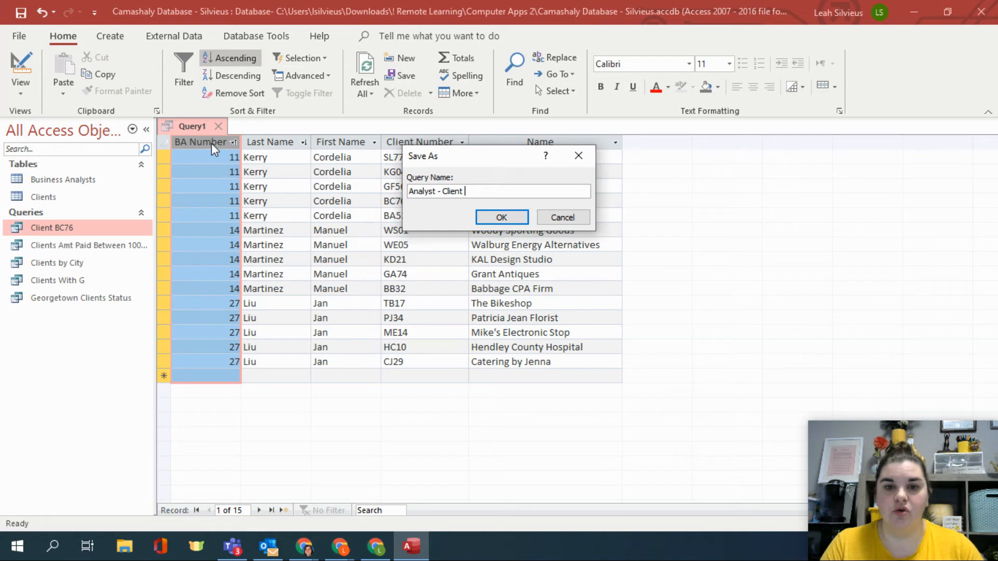
{"action": "type", "text": "Query"}
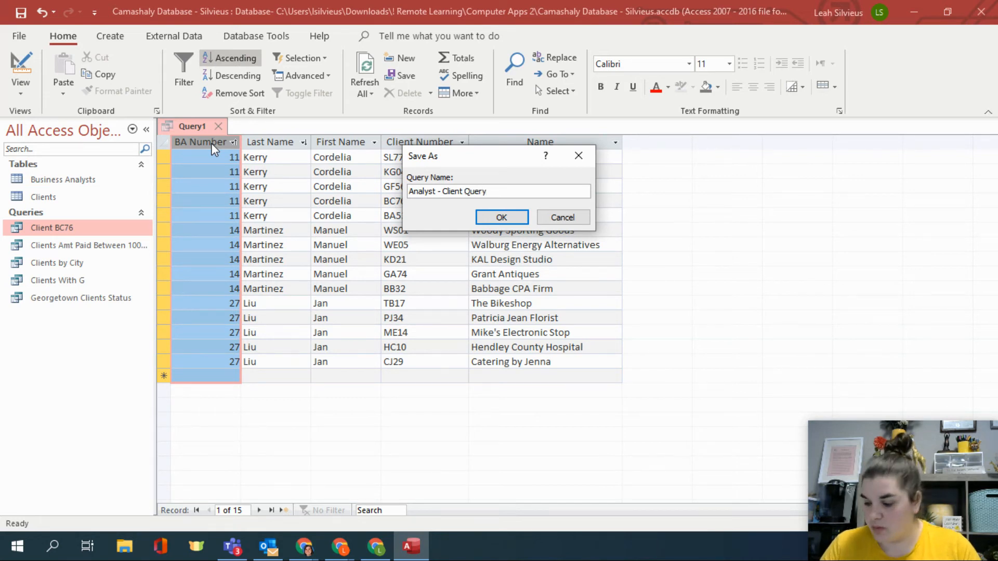
{"action": "key", "text": "Return"}
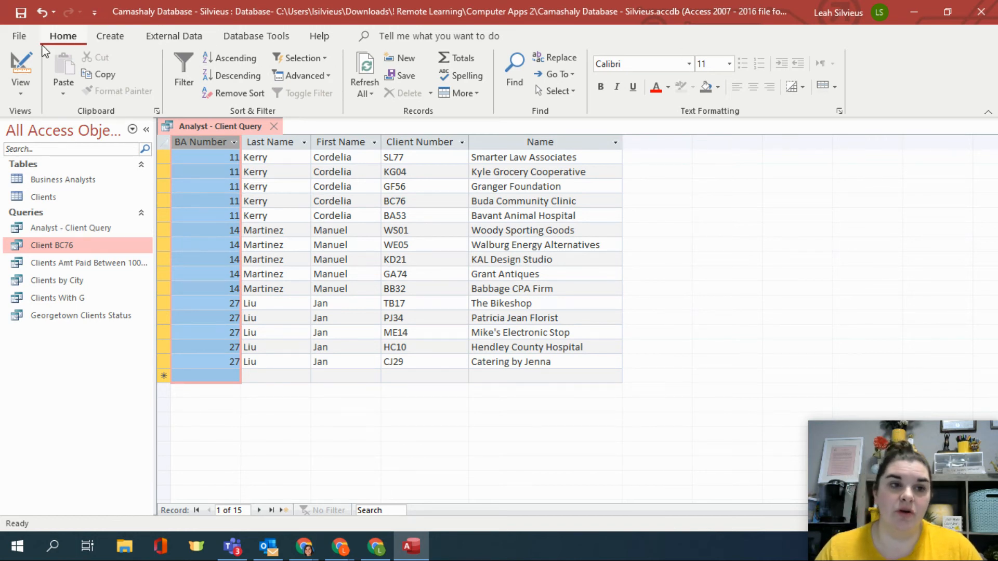
Set an Ascending sort on the Client Number field in the query's design and run the query.
{"action": "left_click", "coordinate": [26, 62]}
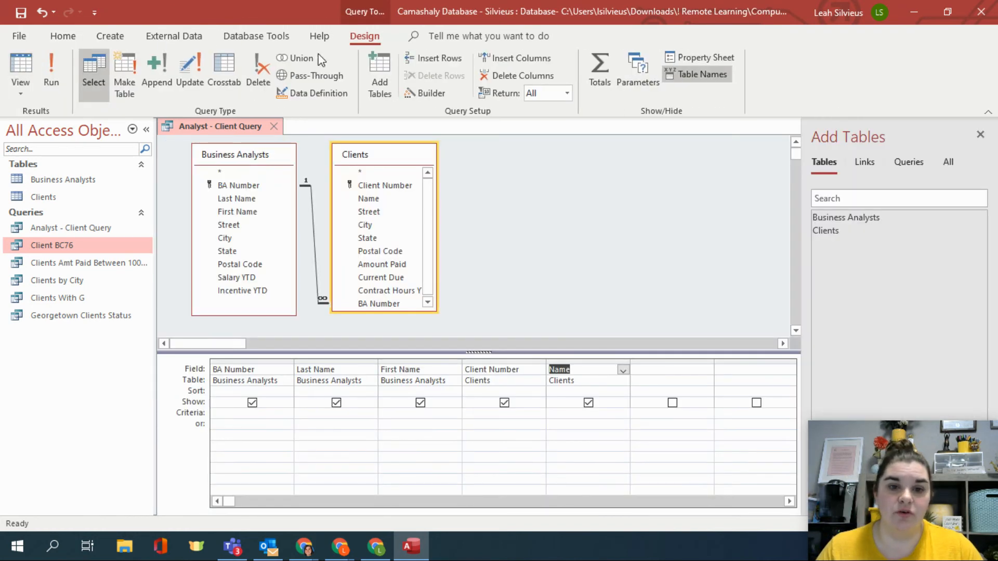
{"action": "left_click", "coordinate": [503, 392]}
{"action": "key", "text": "ctrl"}
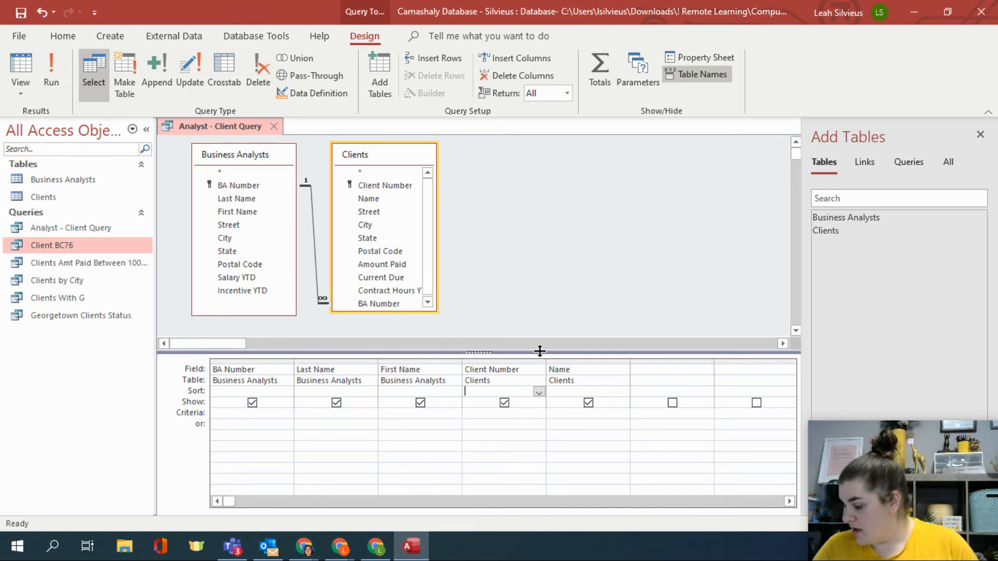
{"action": "left_click", "coordinate": [539, 392]}
{"action": "left_click", "coordinate": [530, 403]}
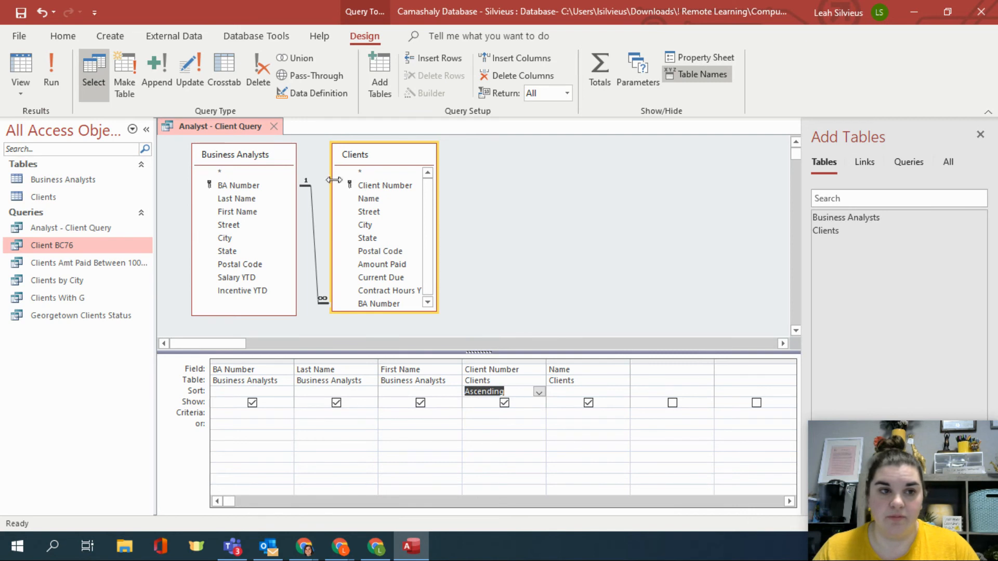
{"action": "left_click", "coordinate": [58, 78]}
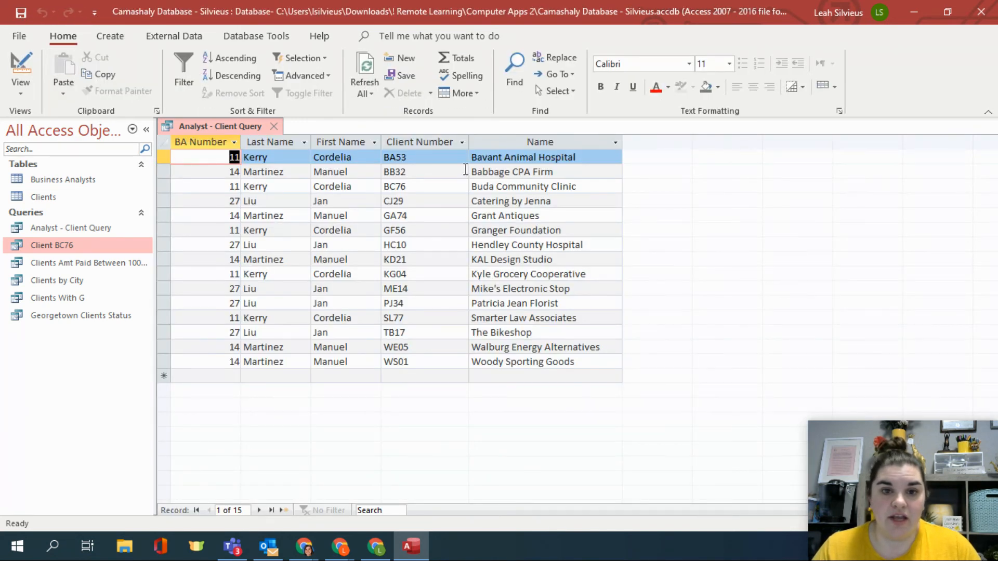